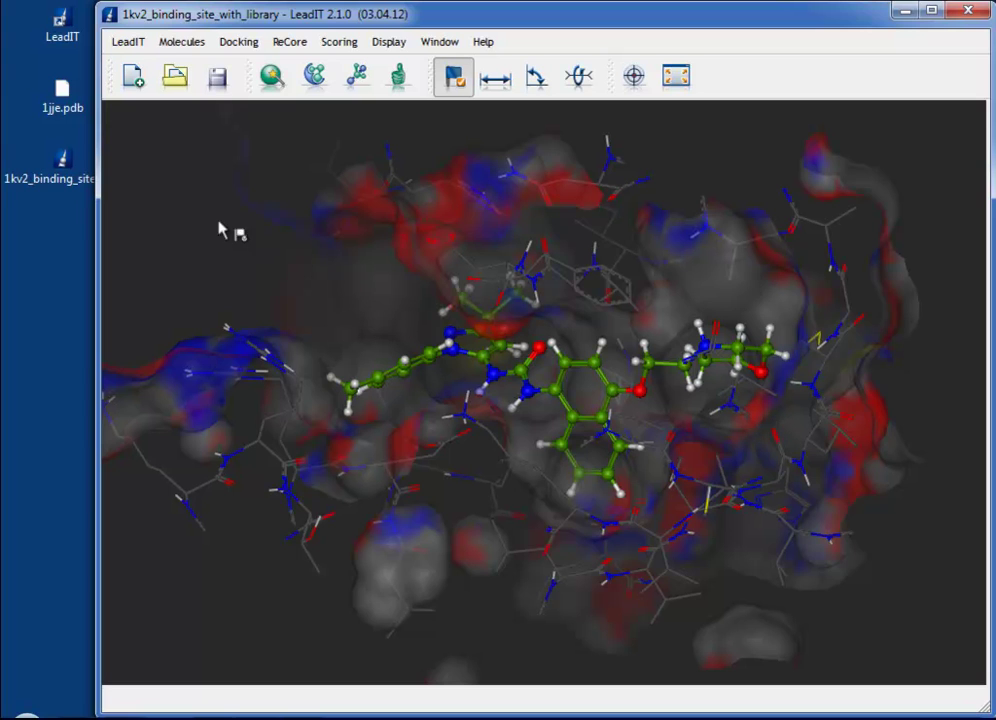
# Load 1jje.pdb from the desktop into LeadIT to begin receptor setup
pyautogui.moveTo(60, 98); pyautogui.dragTo(620, 300)
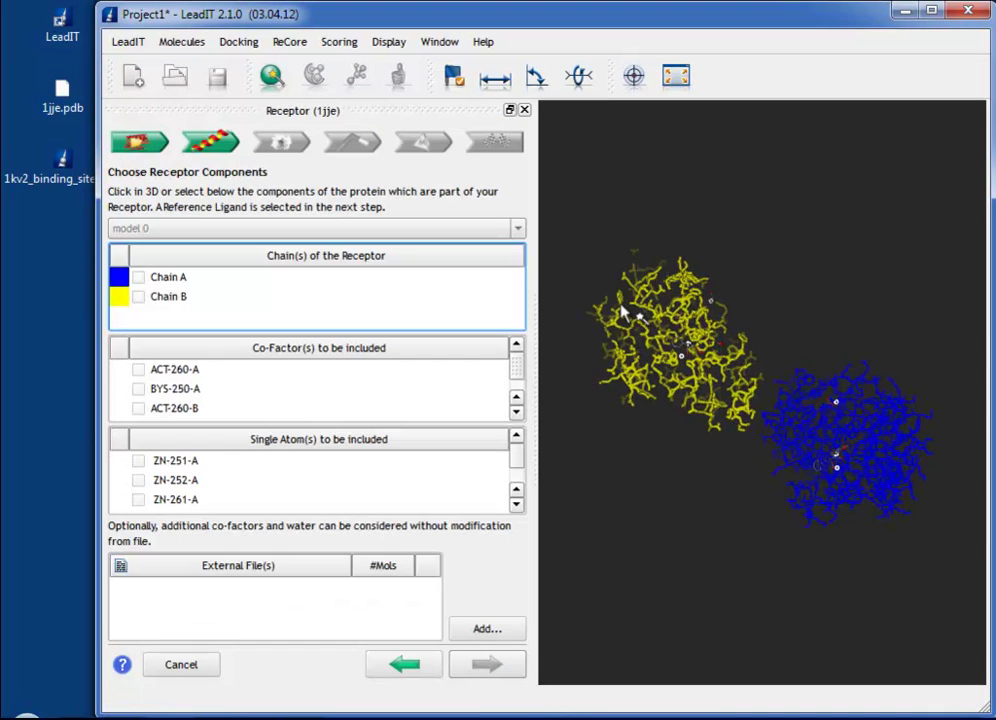
# Rotate and zoom the 3D view to inspect 1jje's chains A and B
pyautogui.moveTo(622, 312); pyautogui.dragTo(634, 329)
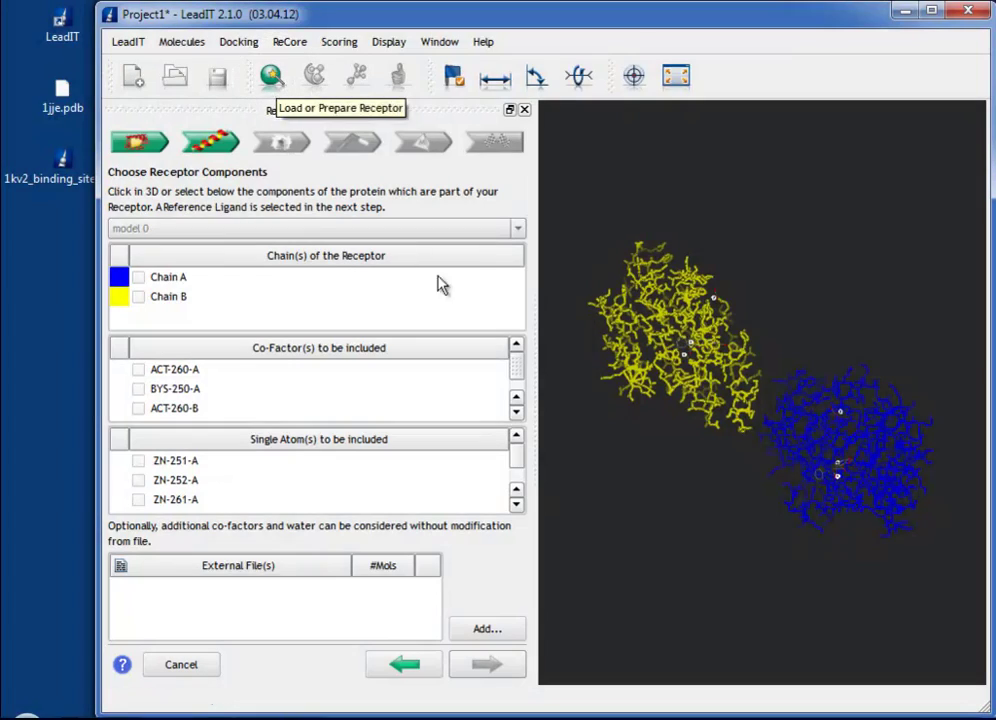
pyautogui.moveTo(870, 527); pyautogui.dragTo(716, 556)
pyautogui.scroll(2, 766, 543)
pyautogui.scroll(6, 766, 543)
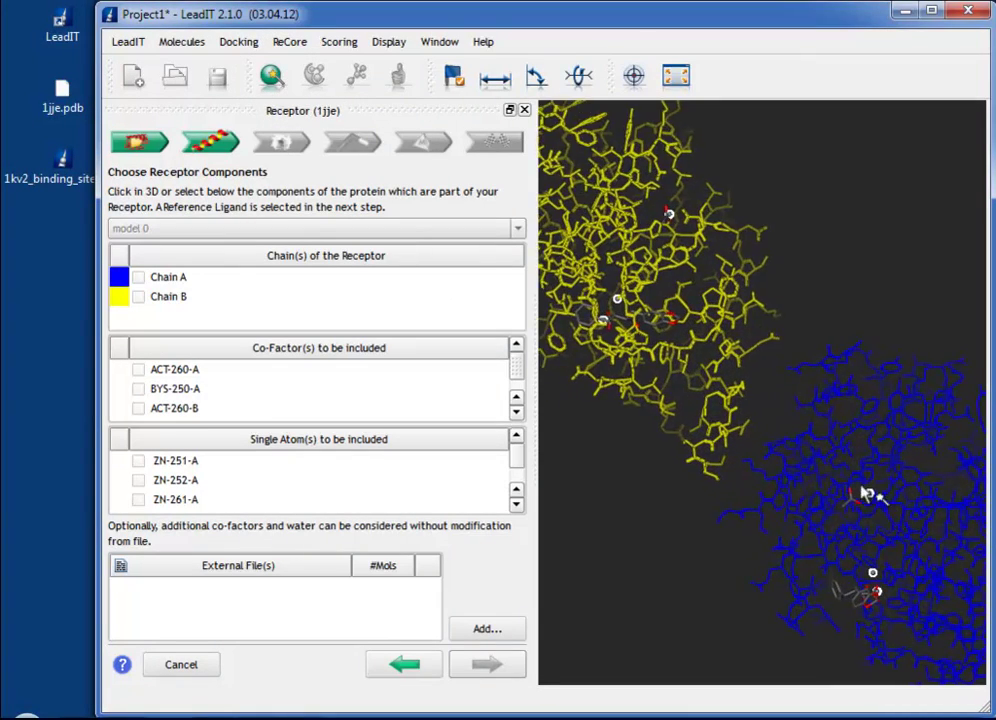
pyautogui.scroll(3, 793, 318)
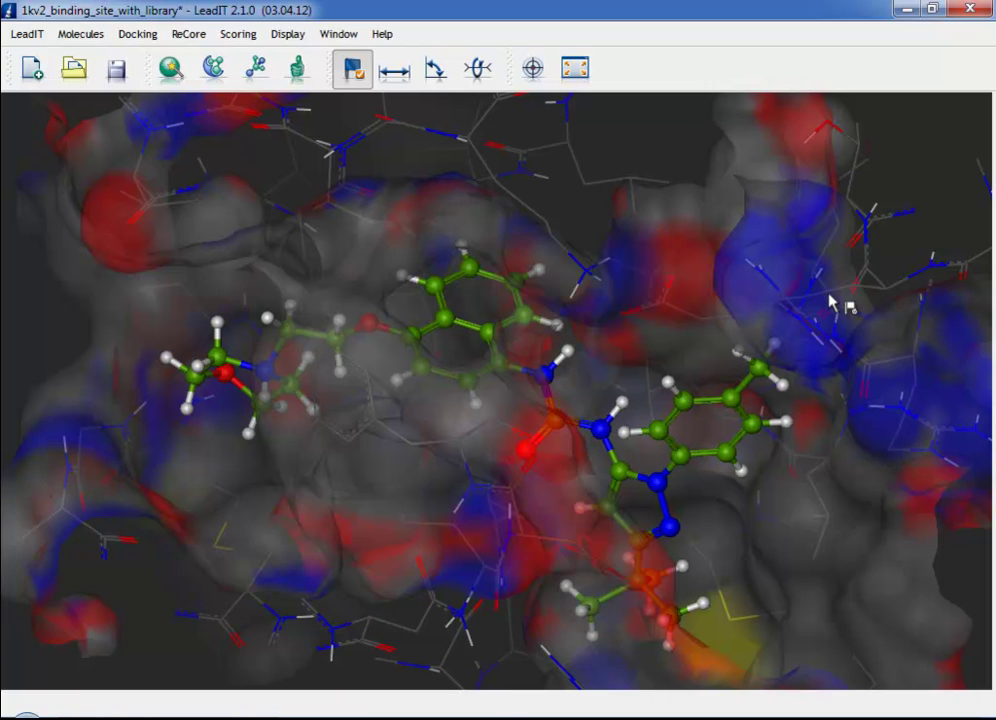
# Clear the 1kv2 project with Ctrl+N to start an empty Project1
pyautogui.hotkey('ctrl', 'n')
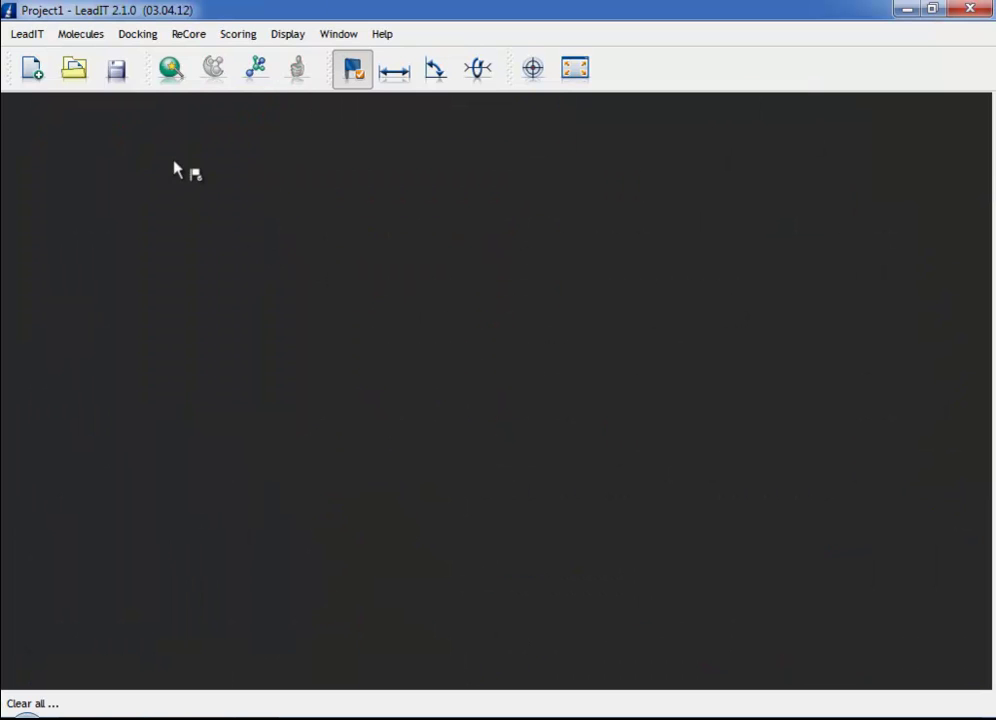
# Fetch protein 1jje from the PDB server as the new receptor
pyautogui.click(169, 72)
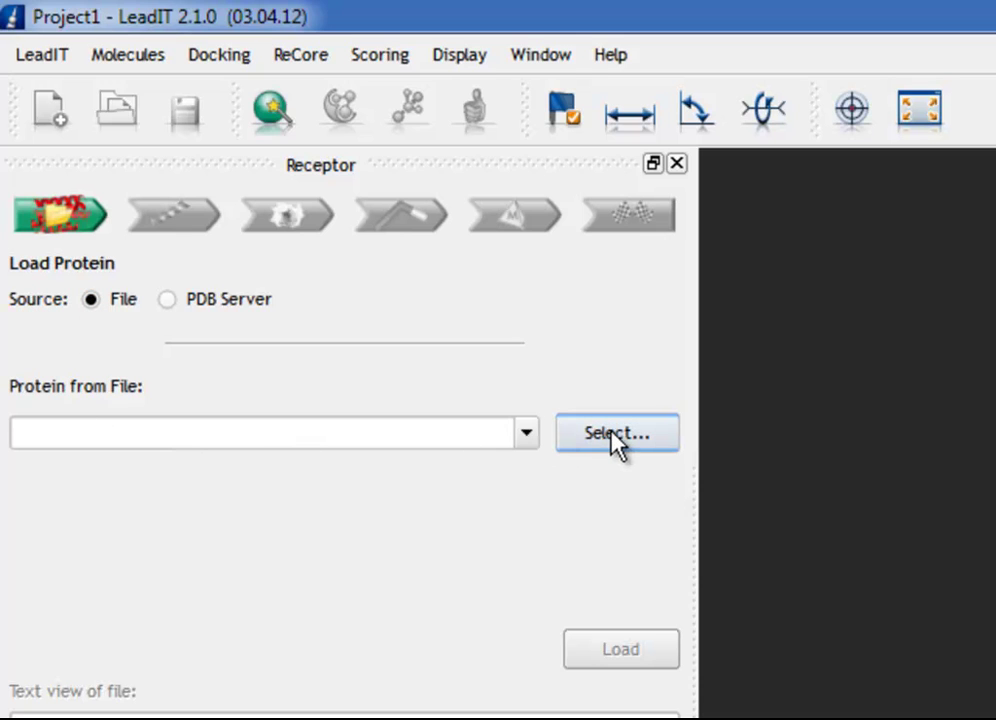
pyautogui.click(170, 302)
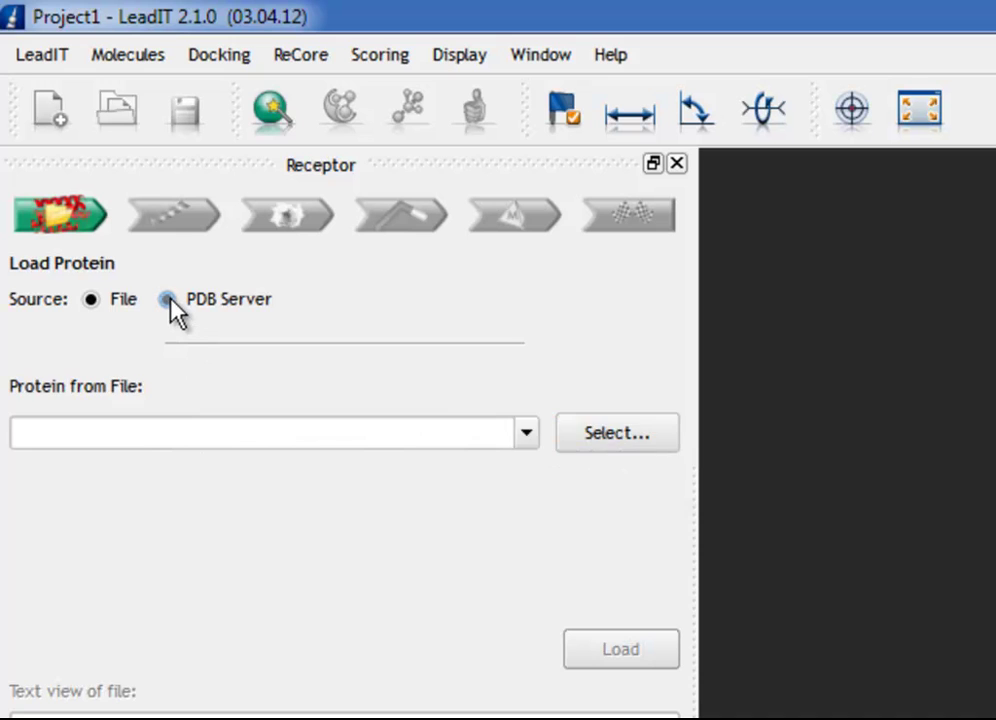
pyautogui.click(55, 413)
pyautogui.write('1')
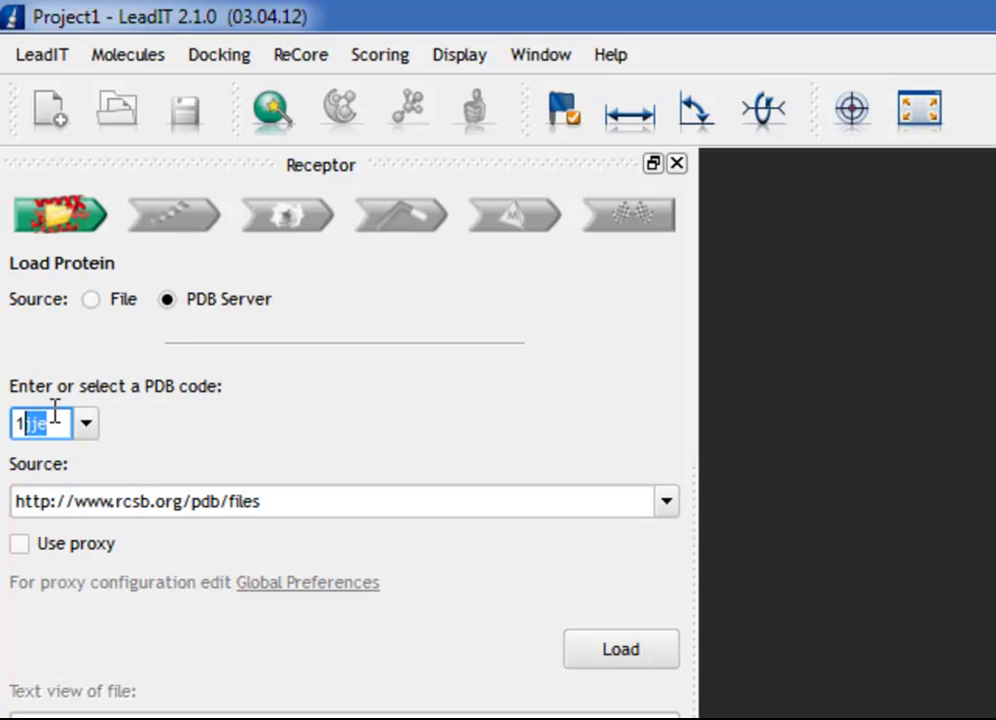
pyautogui.write('jje')
pyautogui.press('Return')
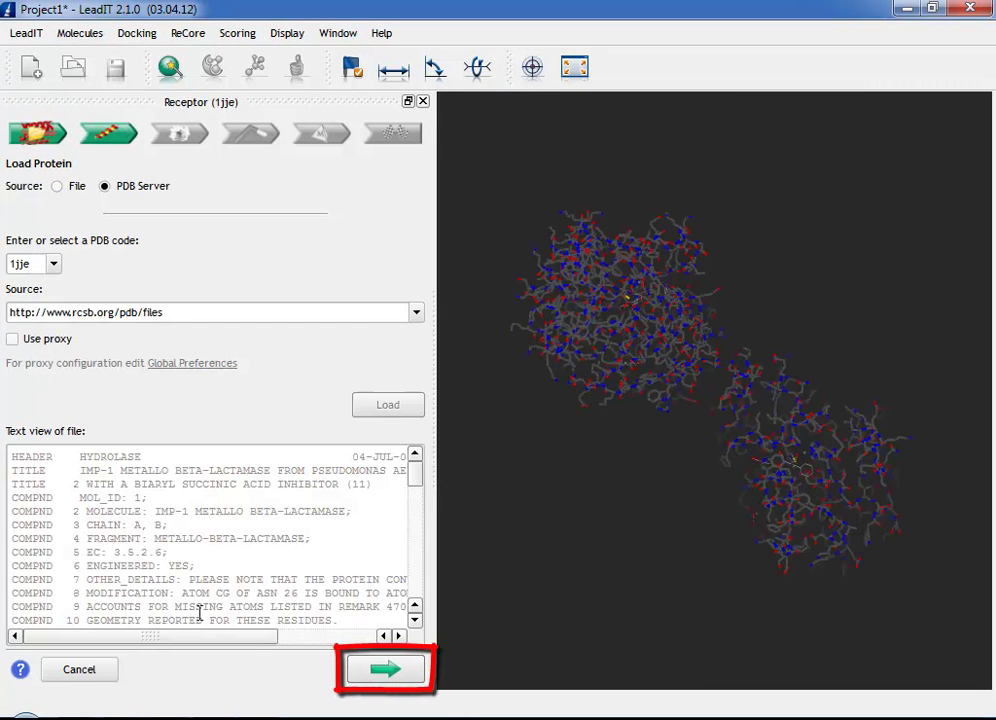
# Select Chain A and zinc atoms ZN-251-A and ZN-252-A as receptor components
pyautogui.click(392, 674)
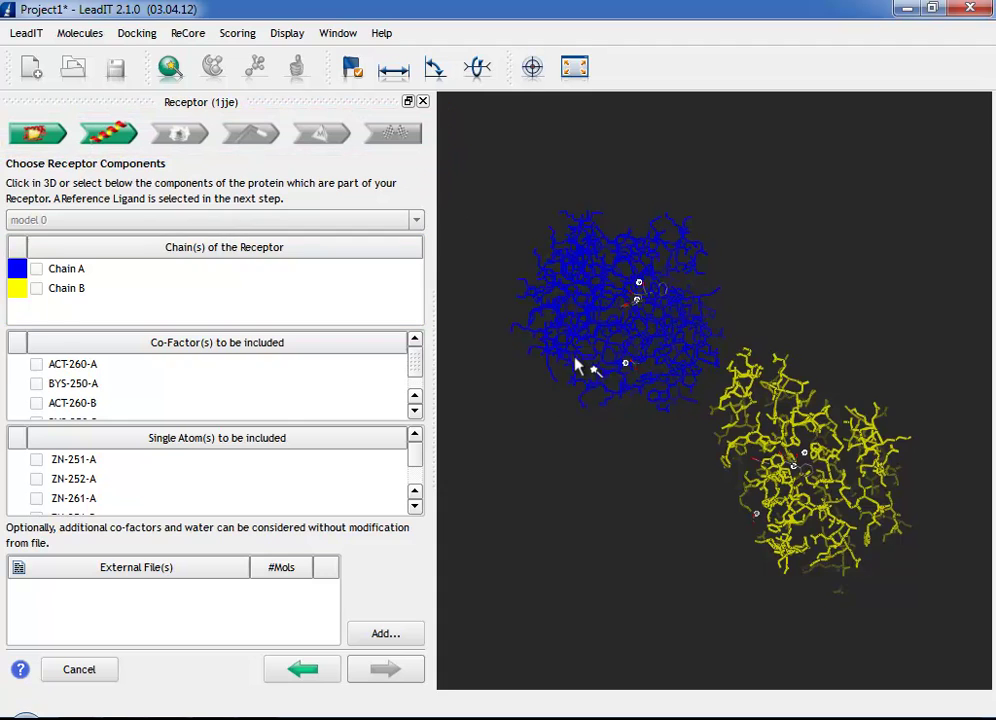
pyautogui.scroll(6, 578, 362)
pyautogui.scroll(2, 815, 458)
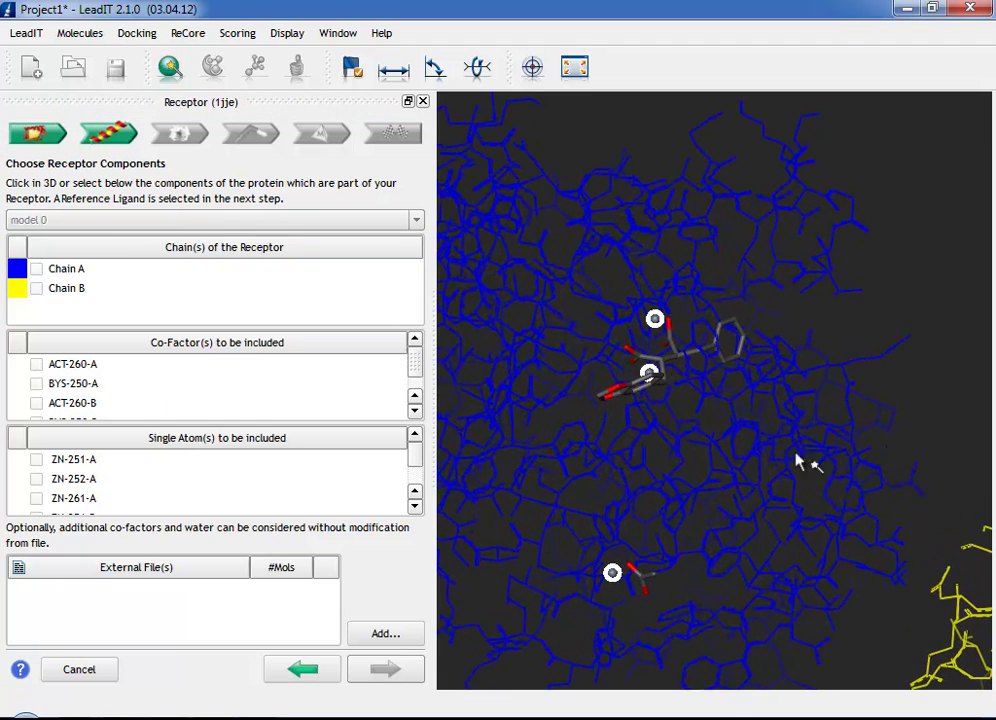
pyautogui.click(655, 432)
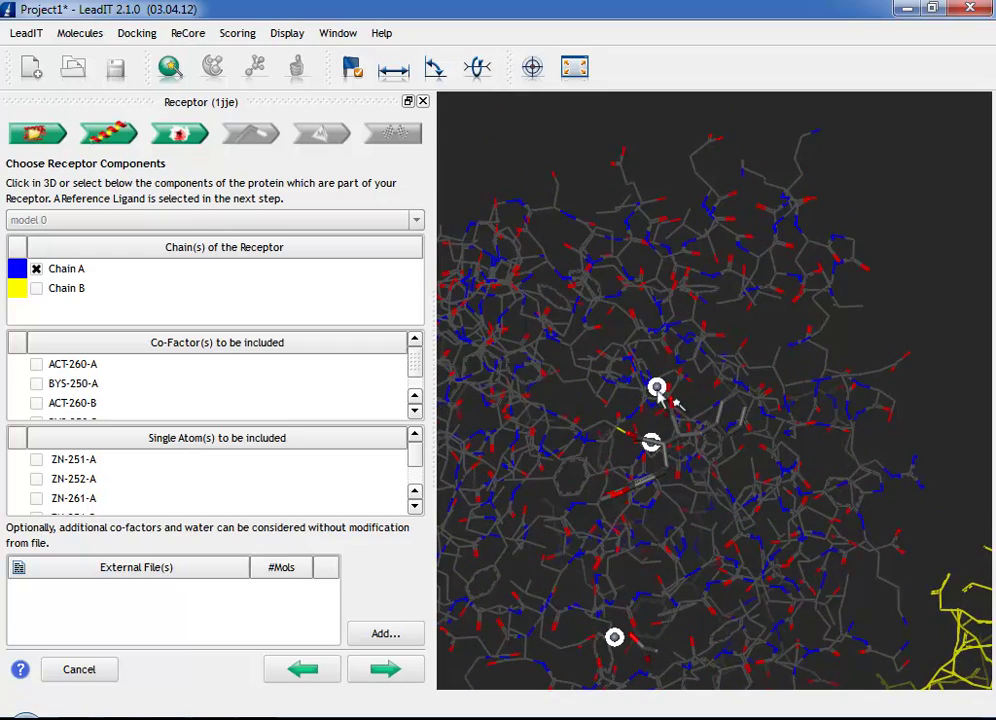
pyautogui.click(722, 449)
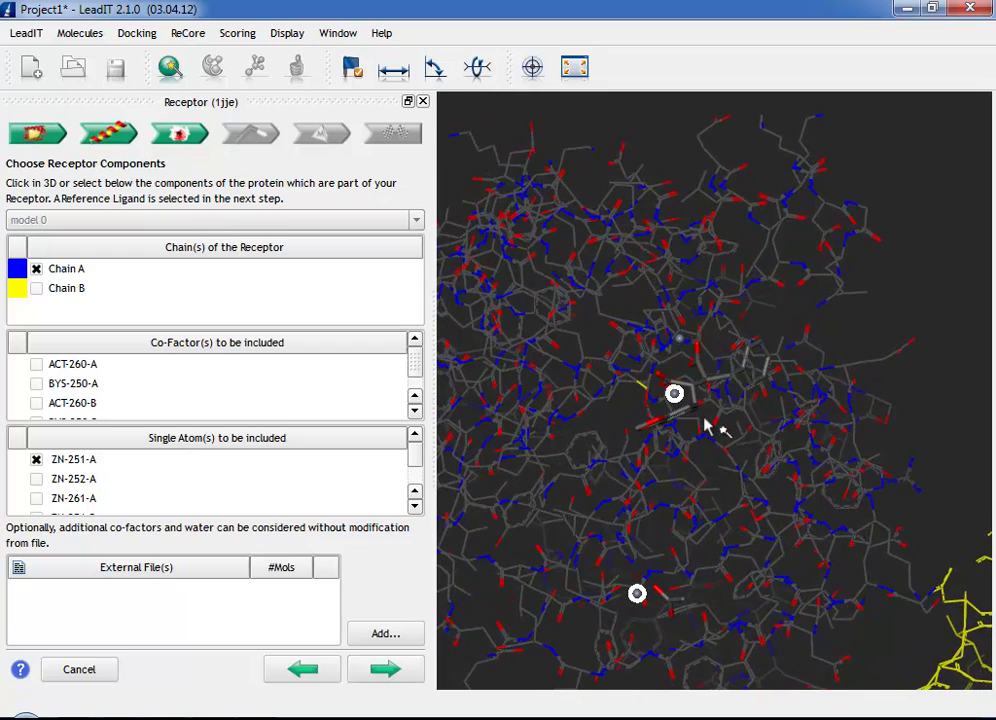
pyautogui.click(676, 396)
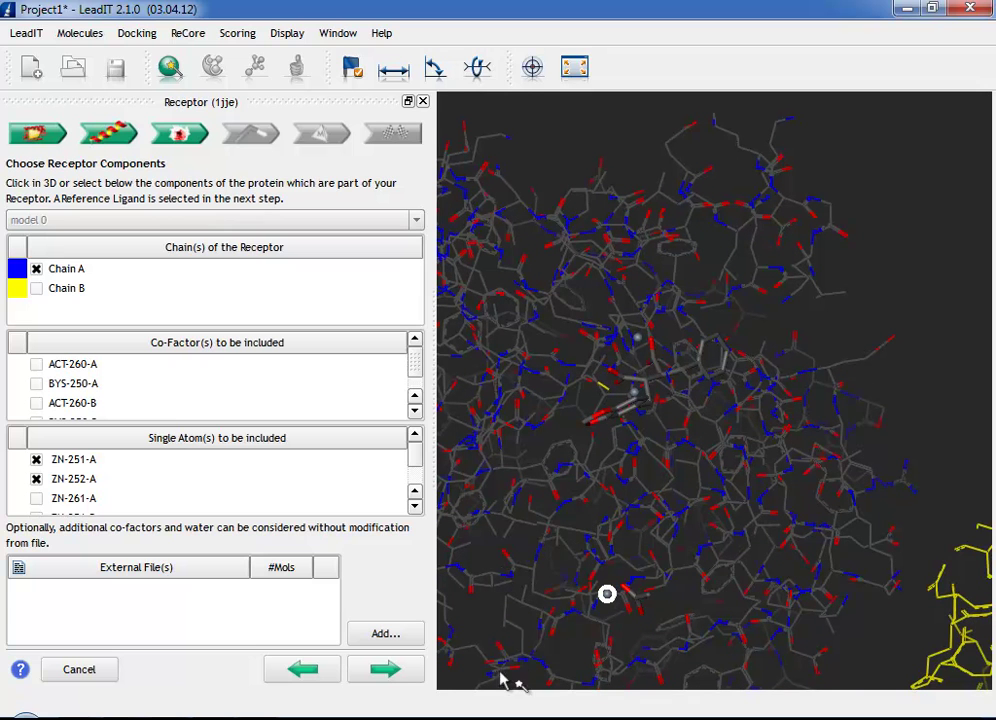
# Define the binding site from reference ligand BYS-250-A with an 8.00 Å amino-acid radius
pyautogui.click(386, 670)
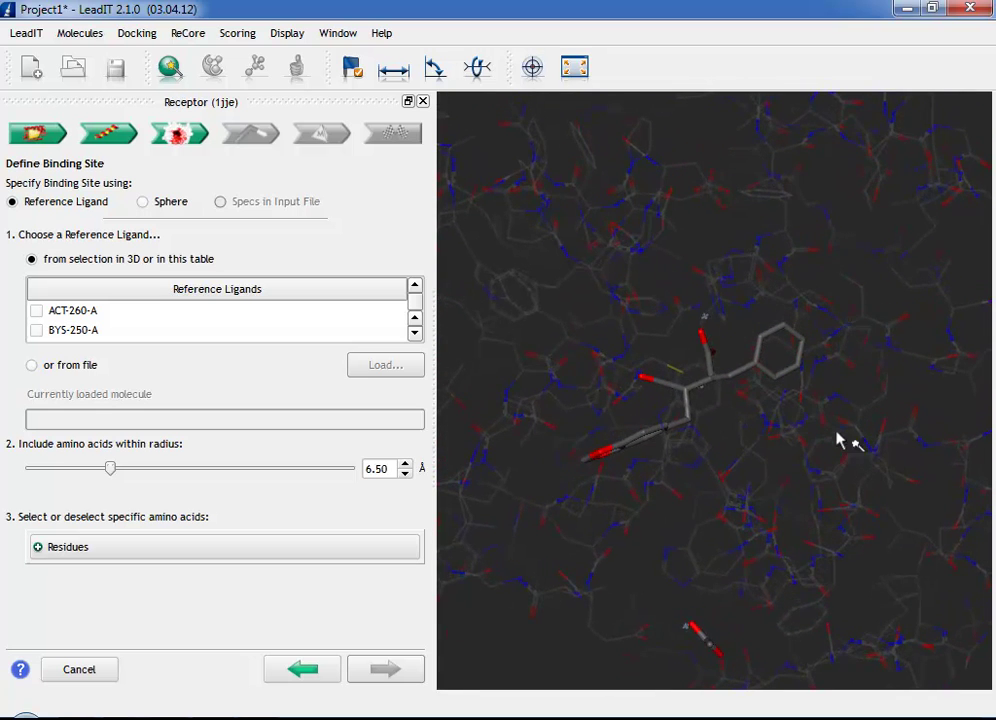
pyautogui.click(757, 372)
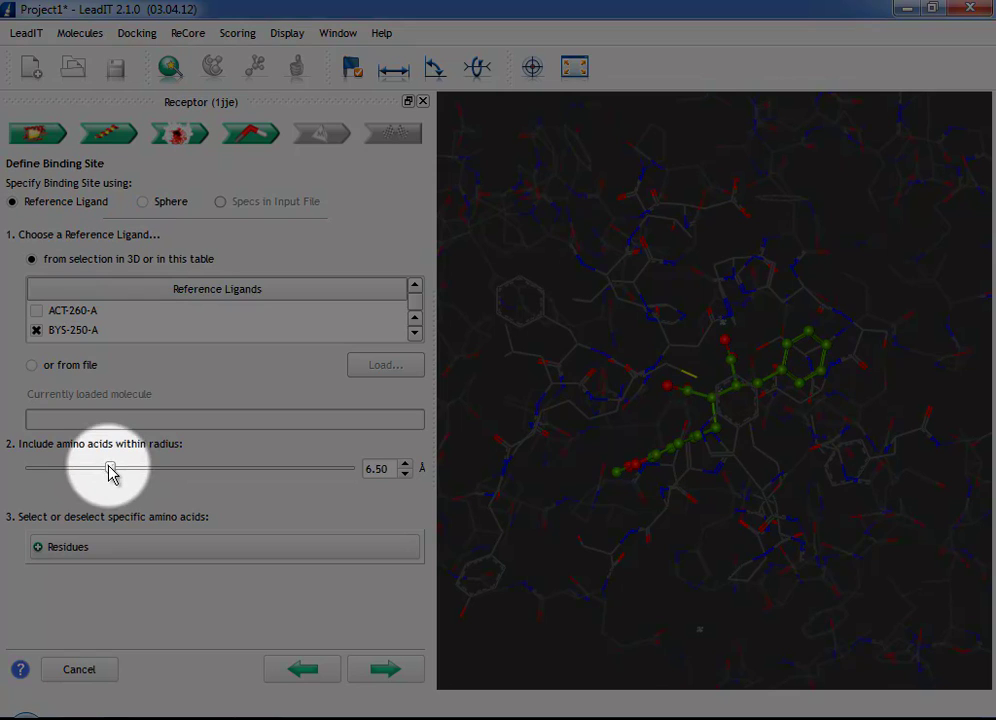
pyautogui.moveTo(110, 470); pyautogui.dragTo(138, 473)
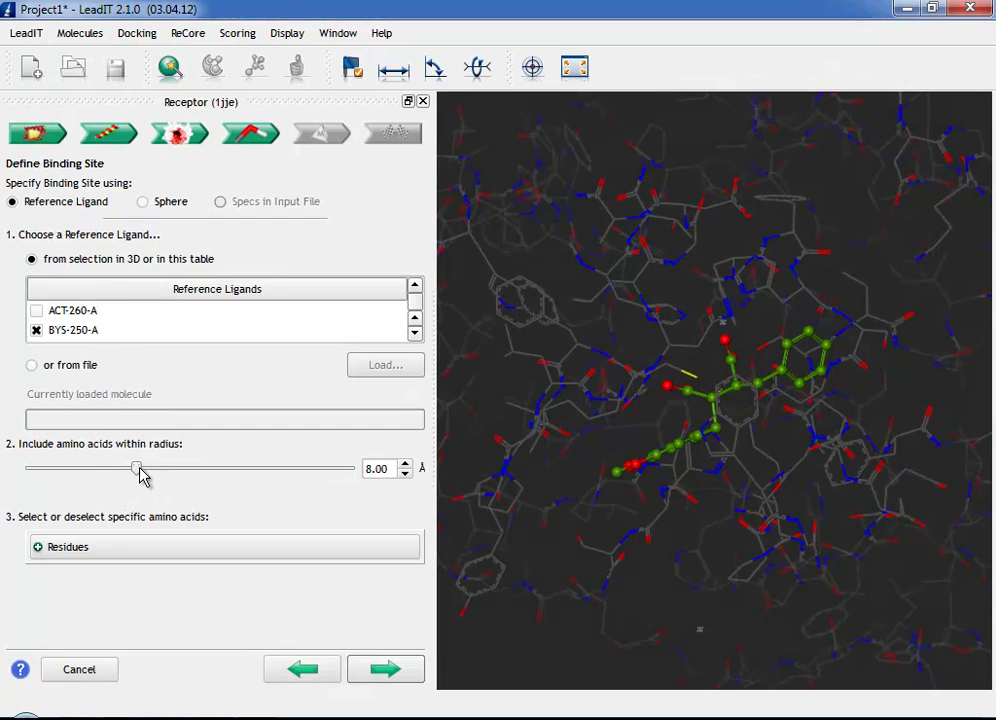
pyautogui.click(38, 548)
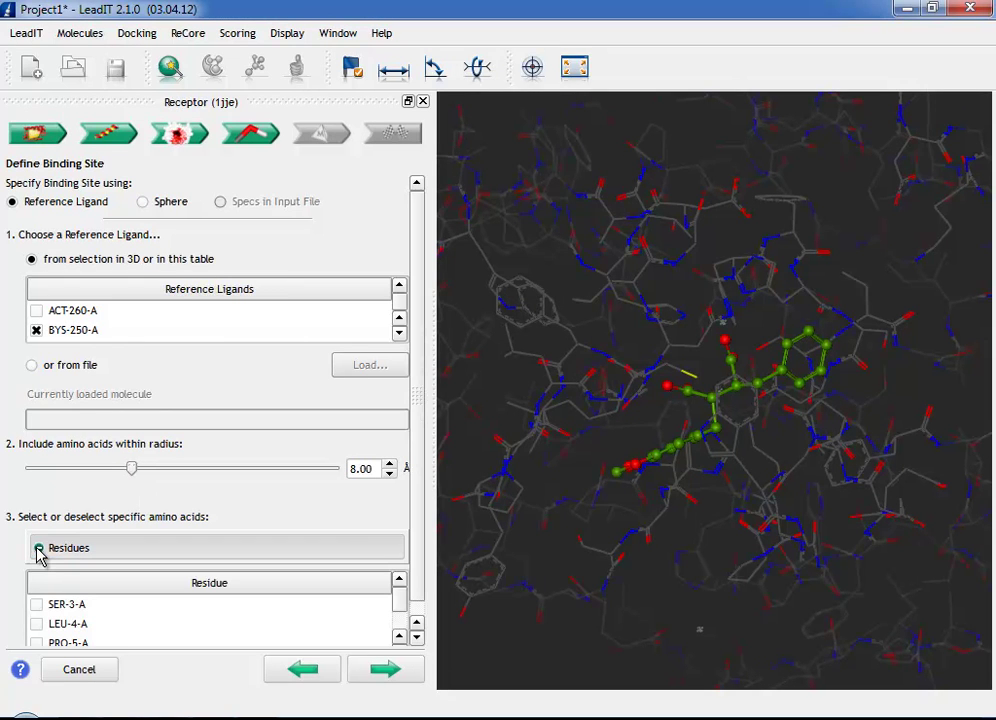
pyautogui.moveTo(400, 608); pyautogui.dragTo(403, 640)
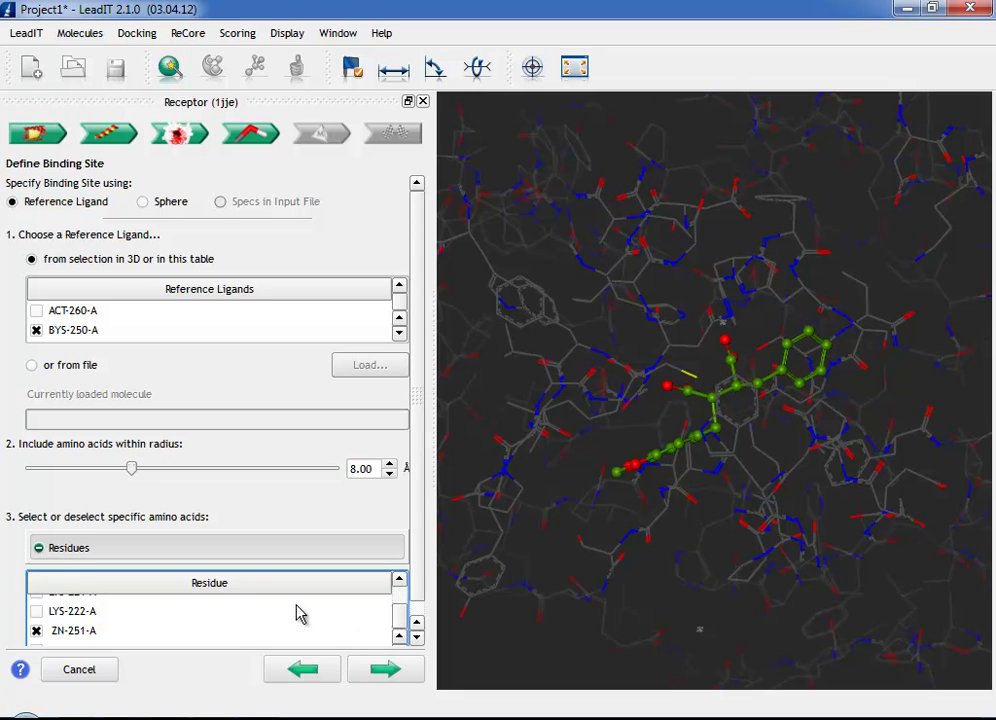
pyautogui.click(39, 551)
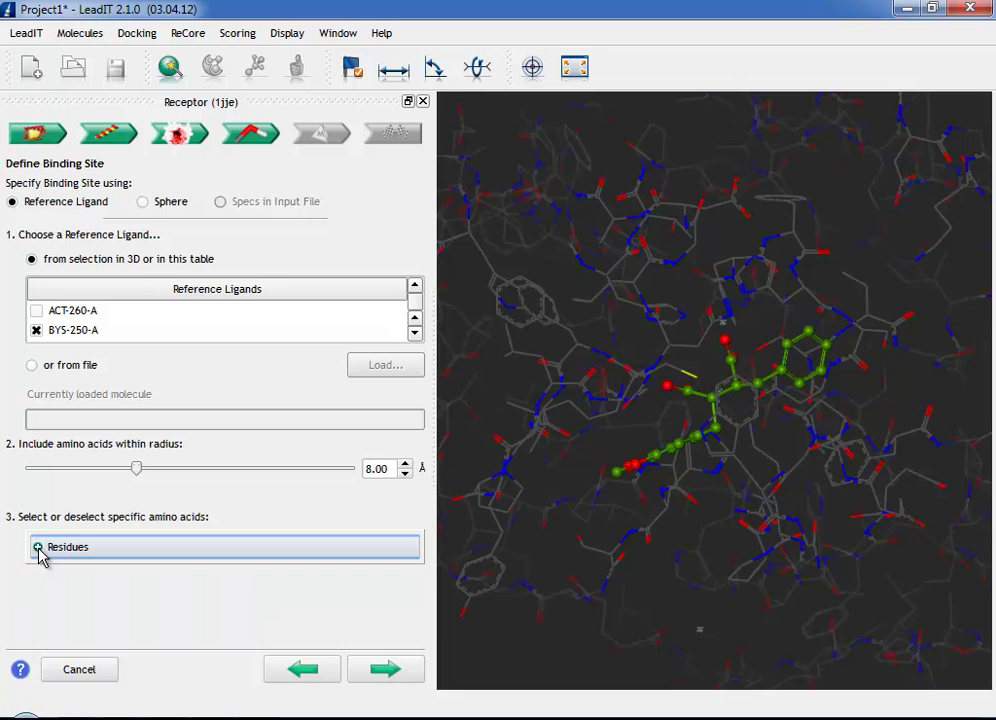
# Pass the Resolve Chemical Ambiguities step and run receptor preprocessing
pyautogui.click(388, 670)
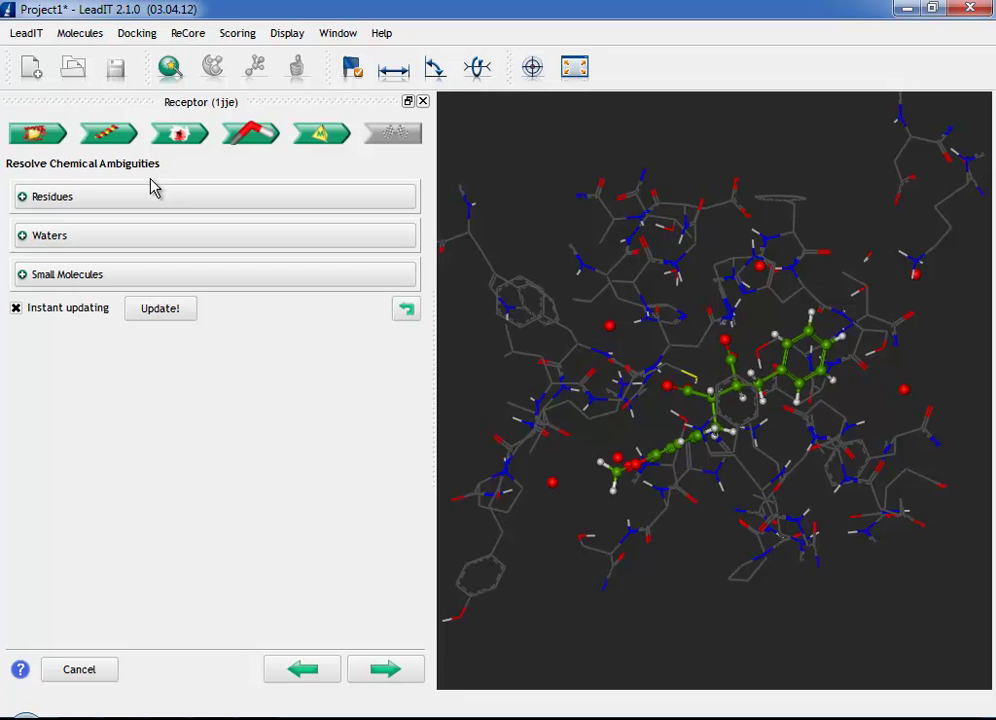
pyautogui.moveTo(798, 412); pyautogui.dragTo(818, 442)
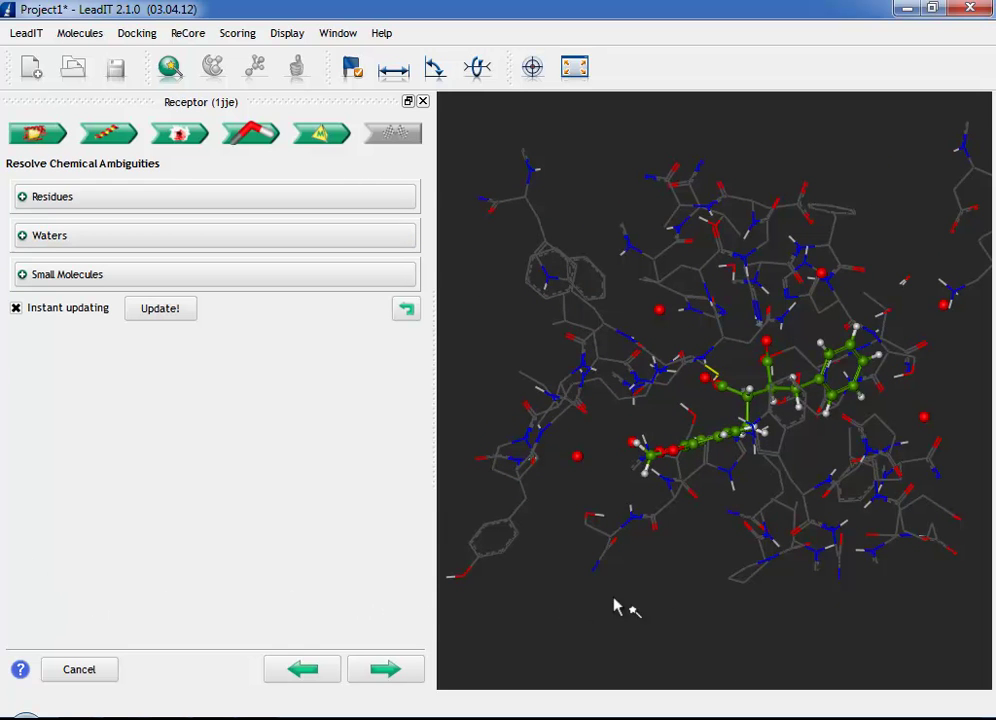
pyautogui.moveTo(615, 605); pyautogui.dragTo(590, 607)
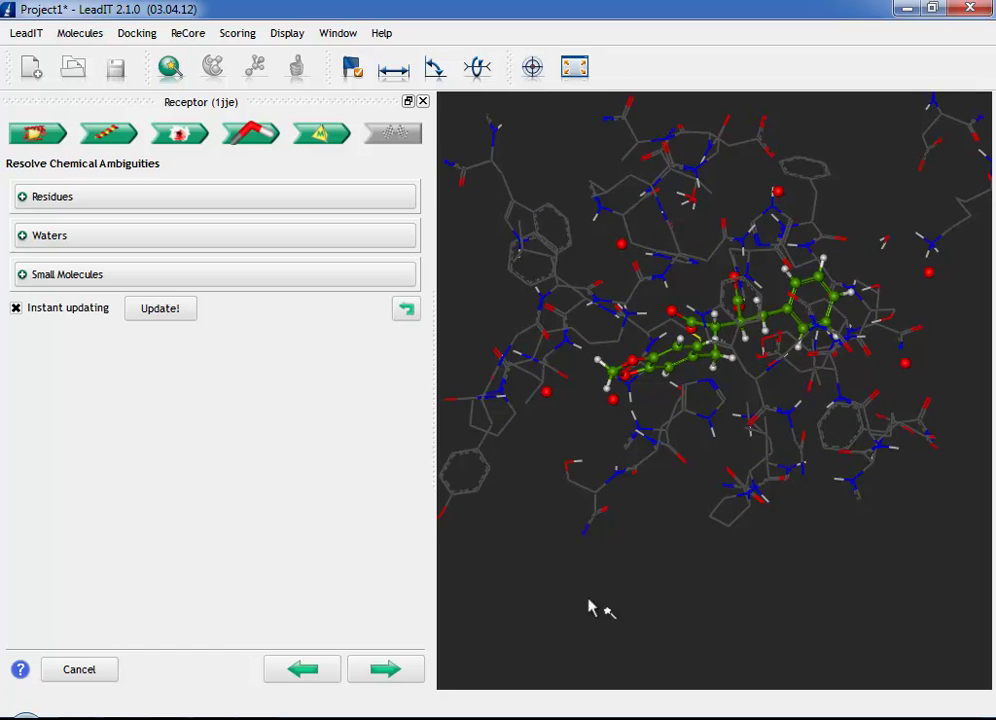
pyautogui.click(393, 675)
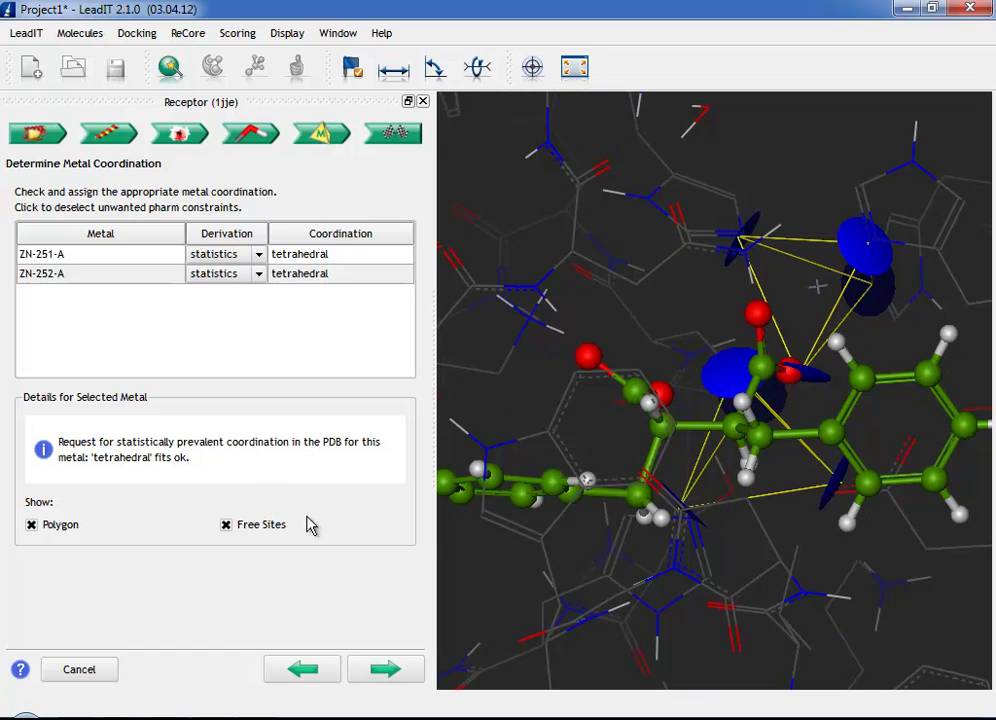
# Set ZN-251-A's derivation to user with tetrahedral coordination
pyautogui.click(258, 256)
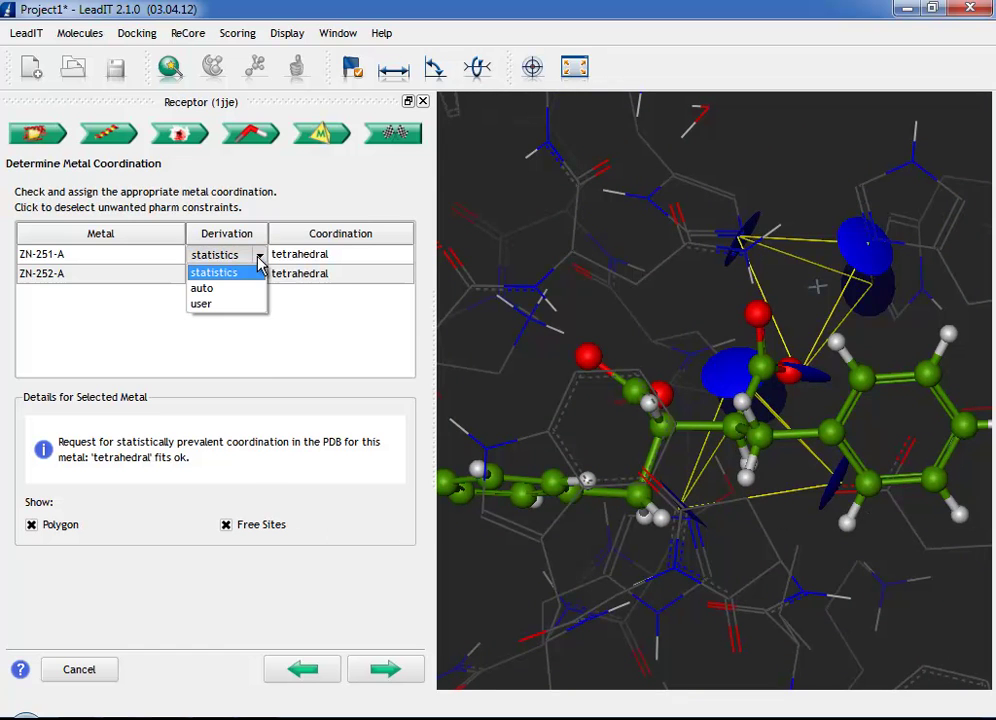
pyautogui.click(248, 304)
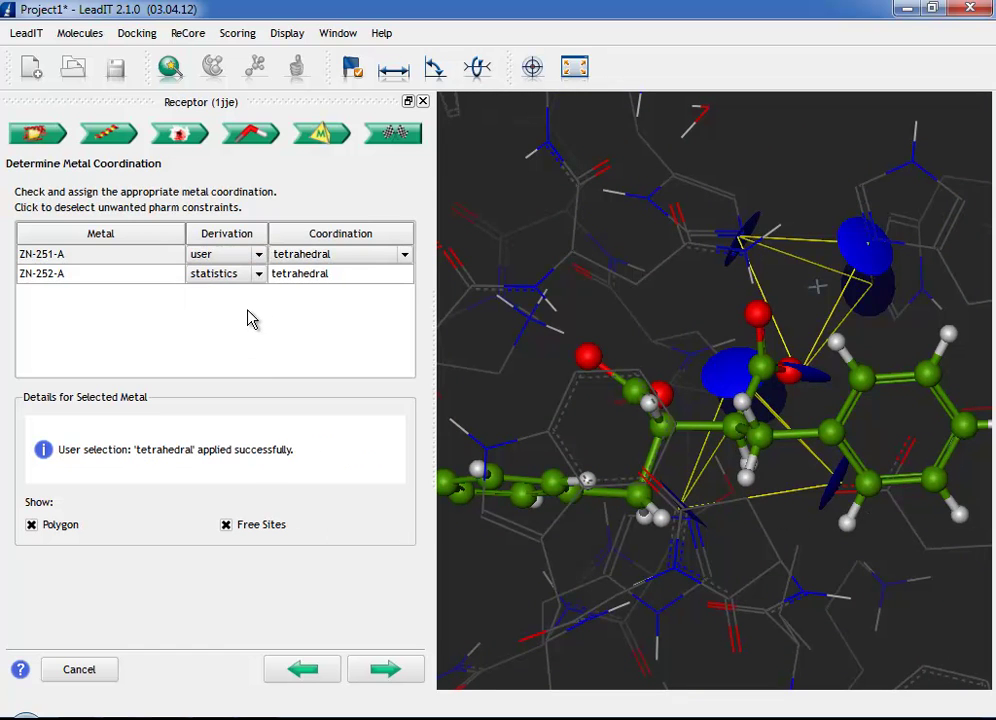
pyautogui.click(404, 256)
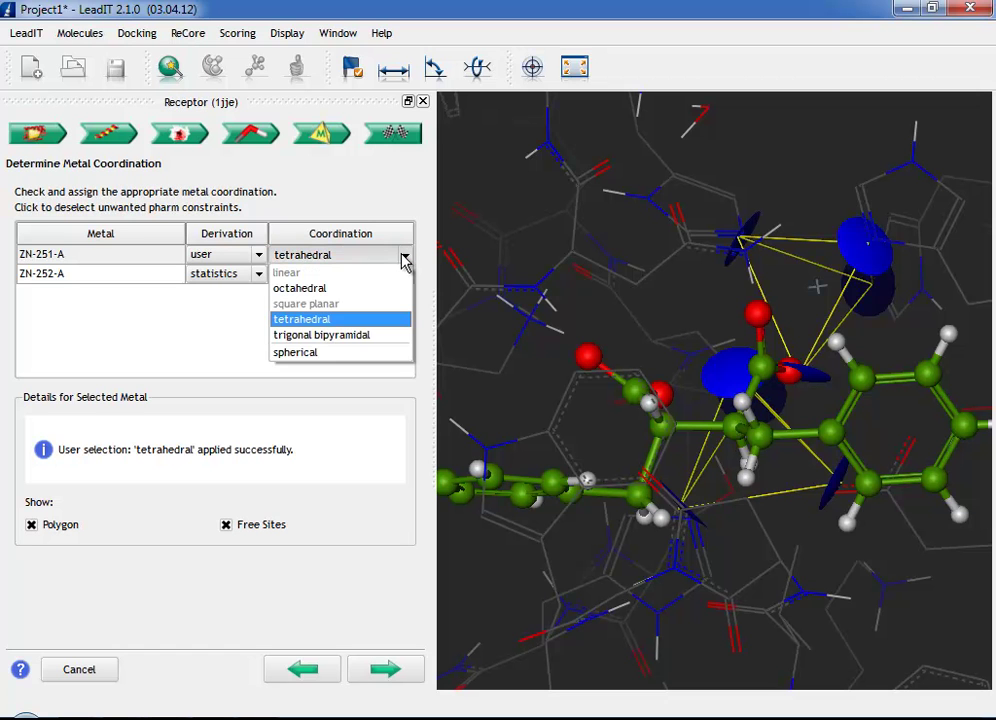
pyautogui.click(405, 260)
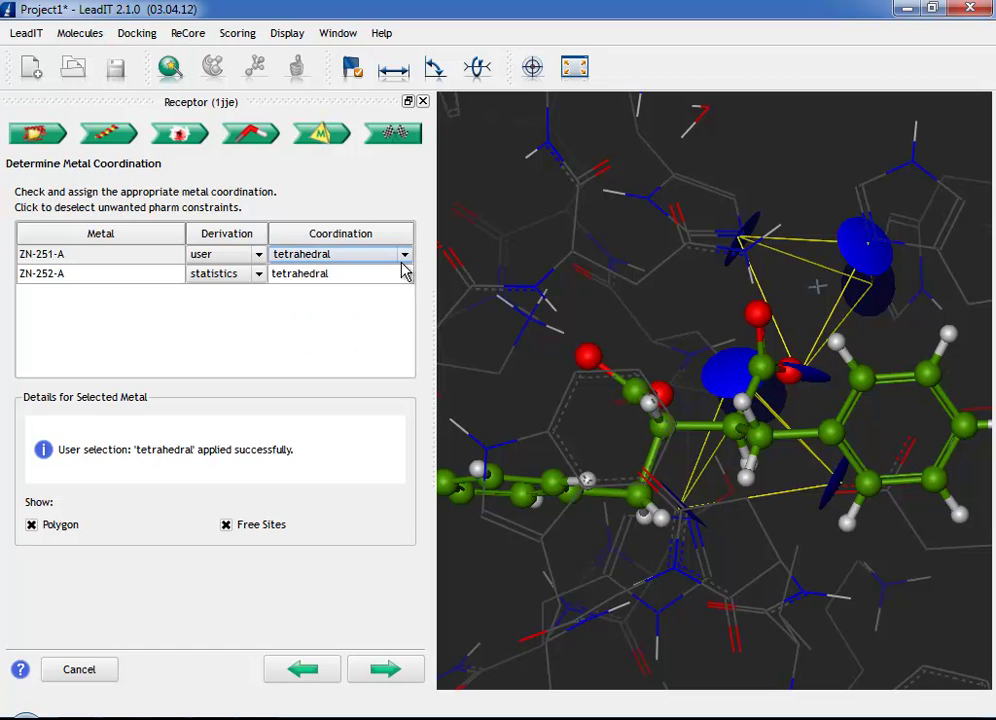
pyautogui.moveTo(756, 534); pyautogui.dragTo(645, 482)
# Rename the receptor definition to 1jje_site_A on the Confirm Receptor step
pyautogui.click(401, 668)
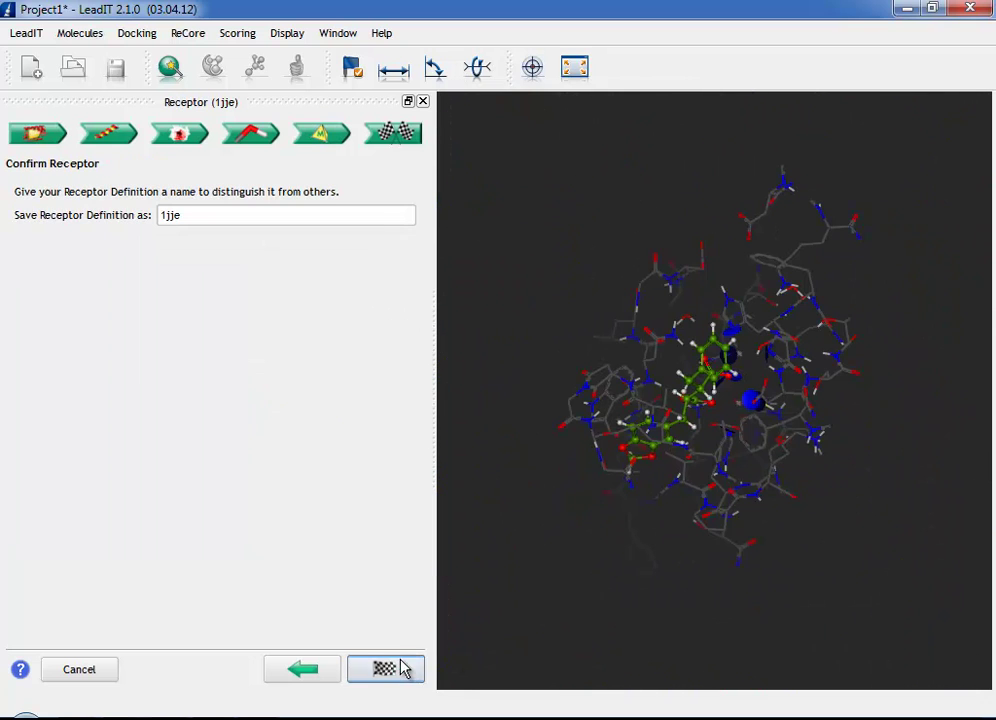
pyautogui.scroll(6, 583, 568)
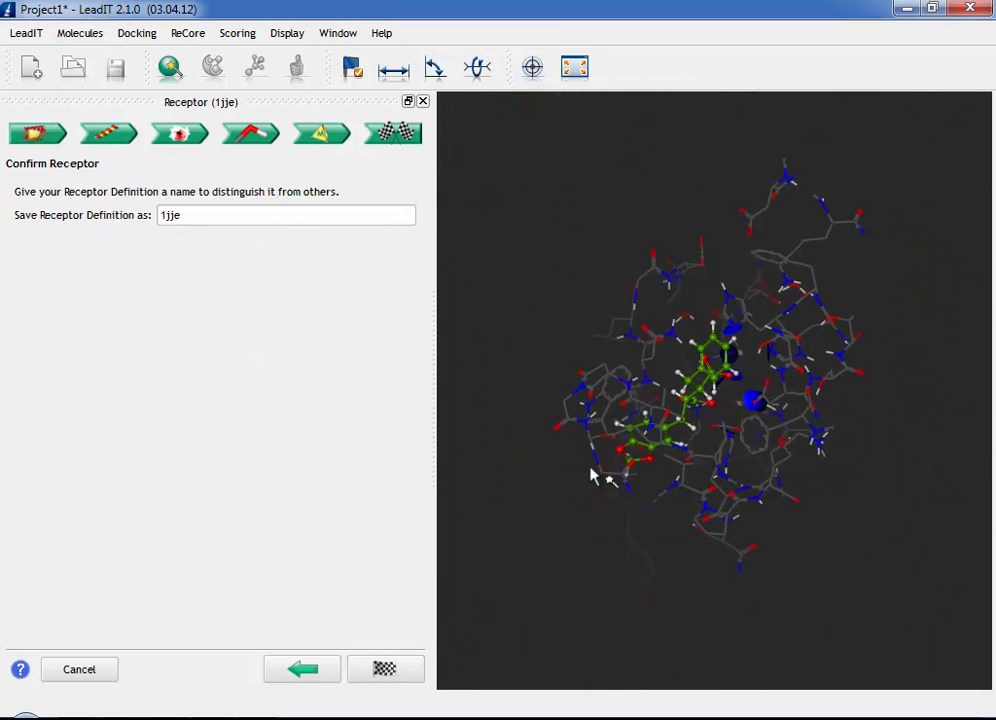
pyautogui.moveTo(757, 488)
pyautogui.mouseDown()
pyautogui.moveTo(734, 518)
pyautogui.moveTo(762, 540)
pyautogui.moveTo(792, 518)
pyautogui.moveTo(742, 501)
pyautogui.mouseUp()
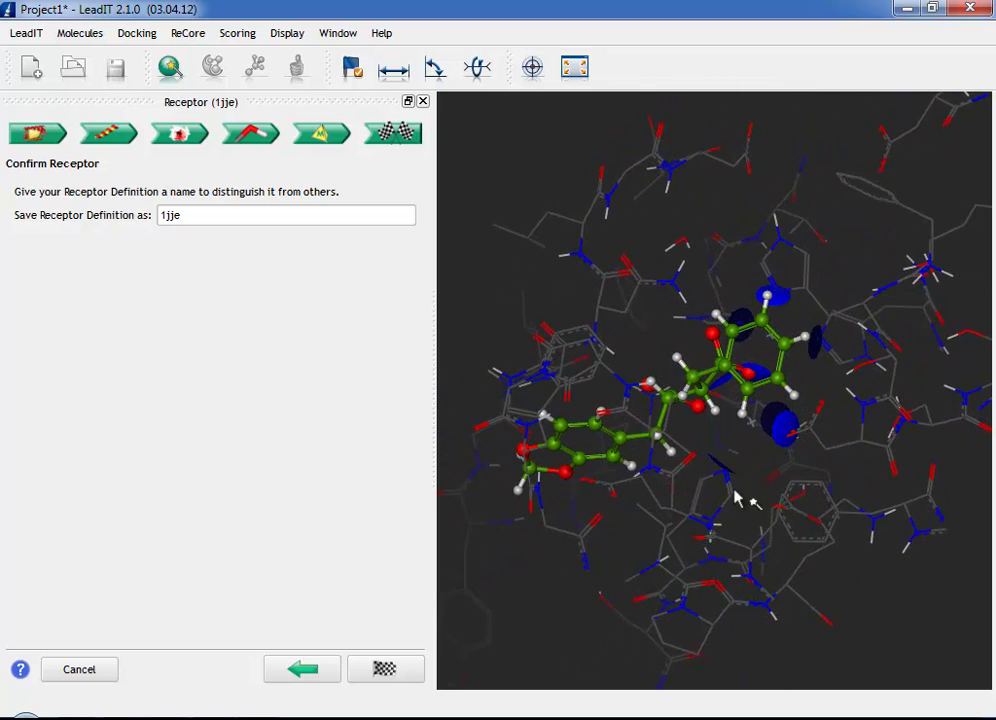
pyautogui.click(200, 215)
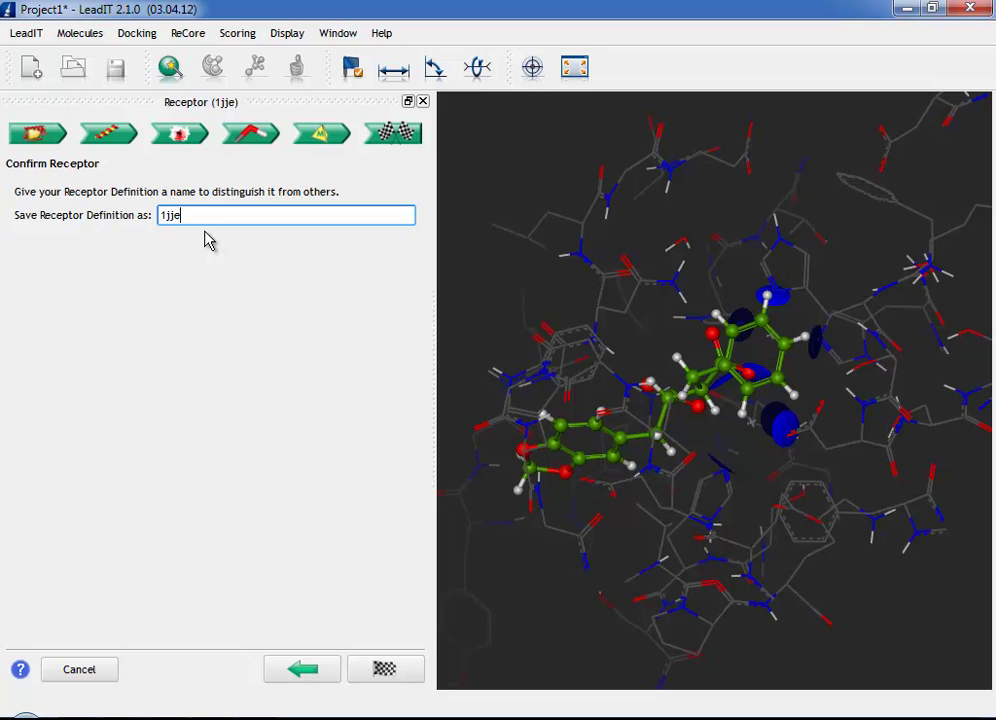
pyautogui.write('_site')
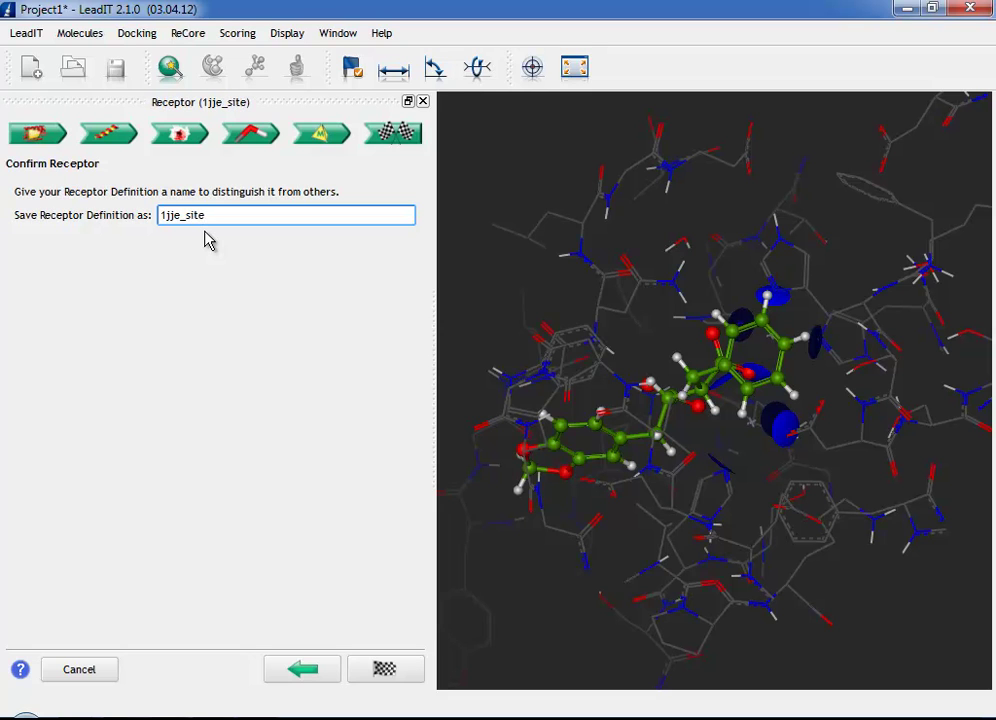
pyautogui.write('_A')
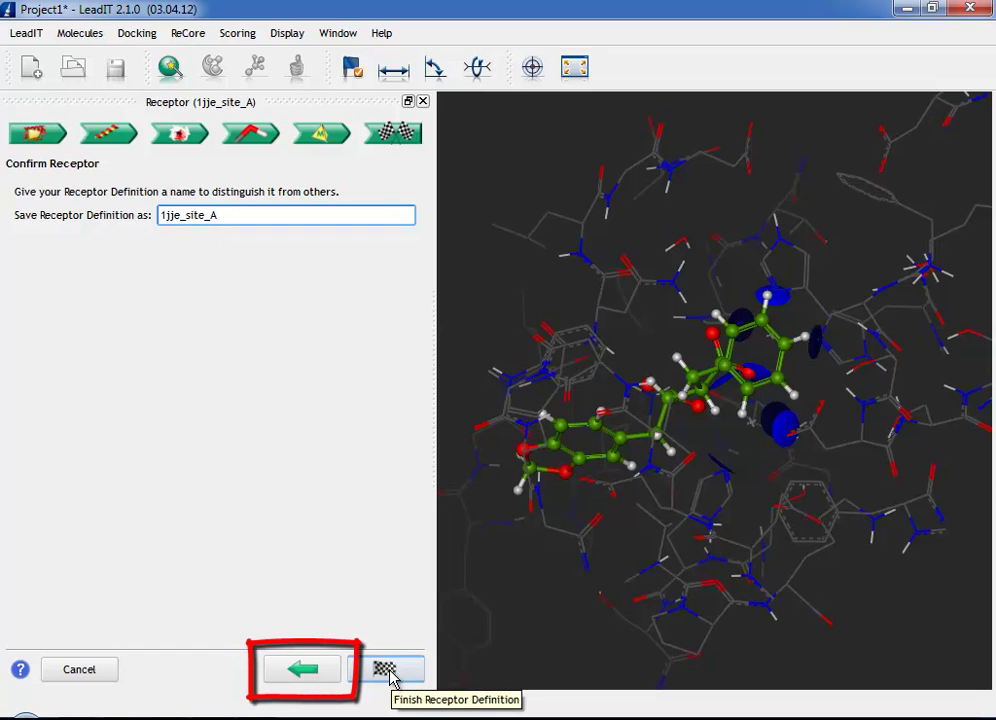
# Review the metal coordination and receptor component steps, then return to Confirm Receptor
pyautogui.click(322, 676)
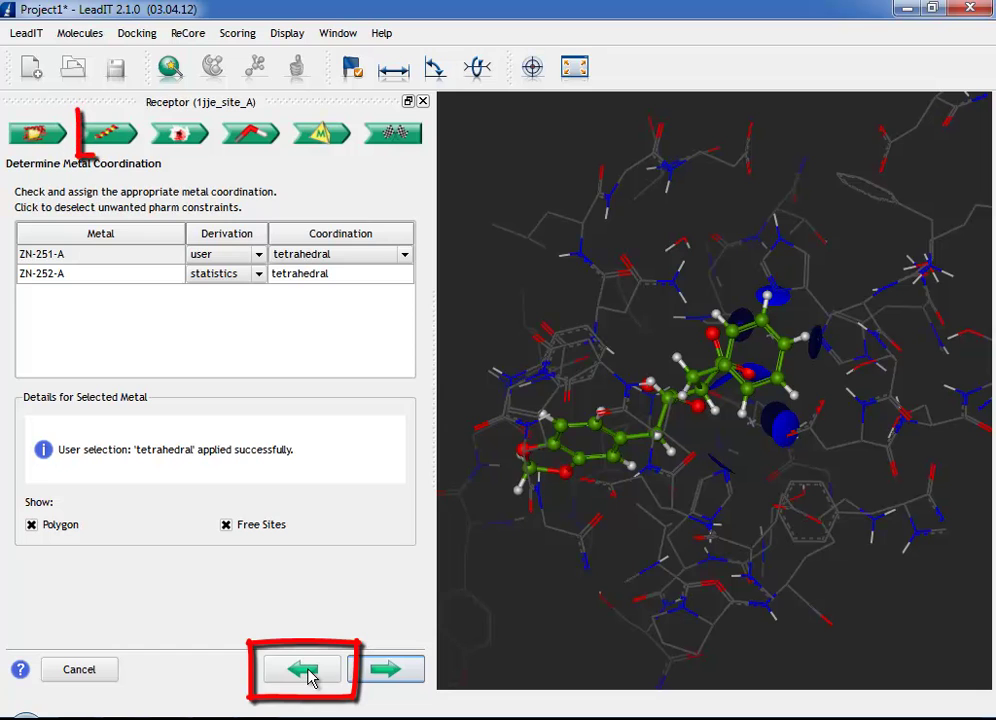
pyautogui.click(110, 138)
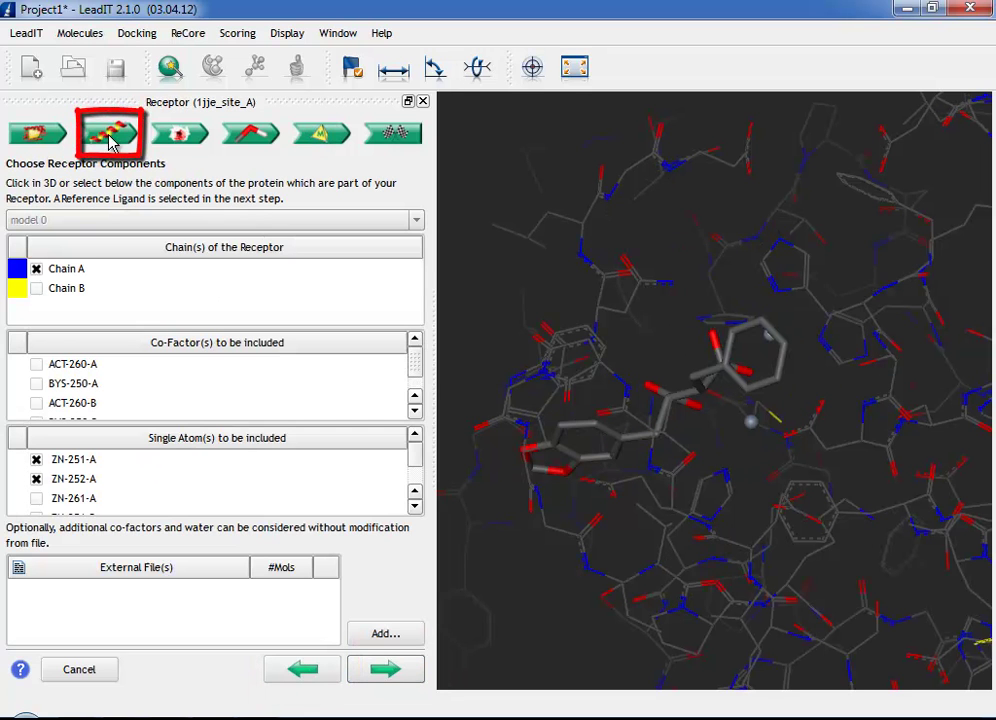
pyautogui.click(400, 138)
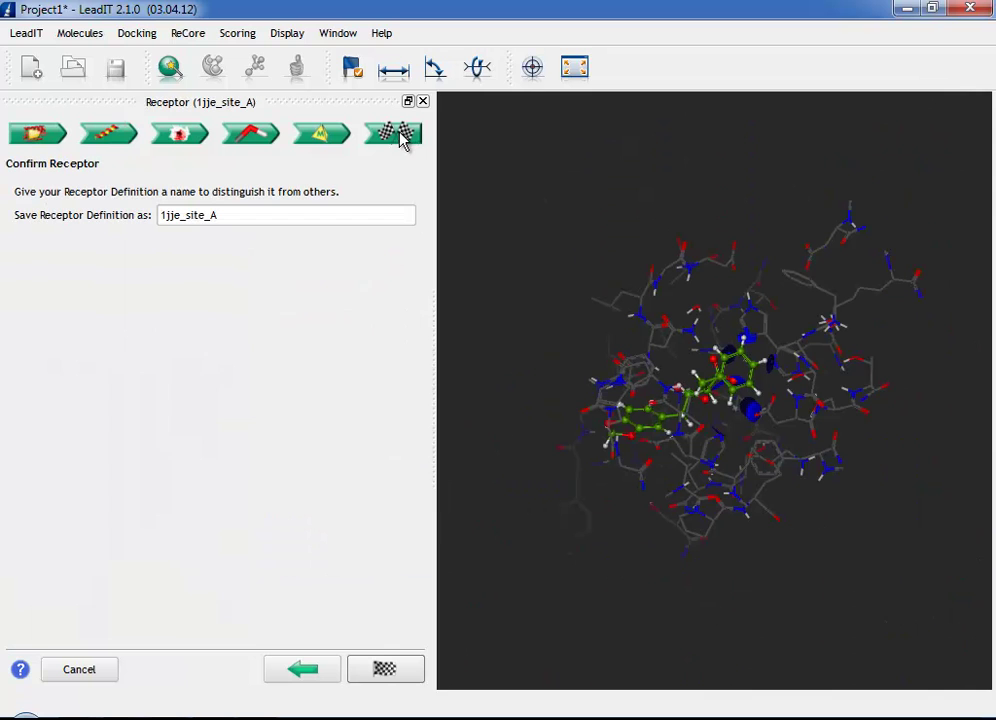
# Finish the 1jje_site_A receptor definition and inspect the binding-site surface
pyautogui.click(386, 670)
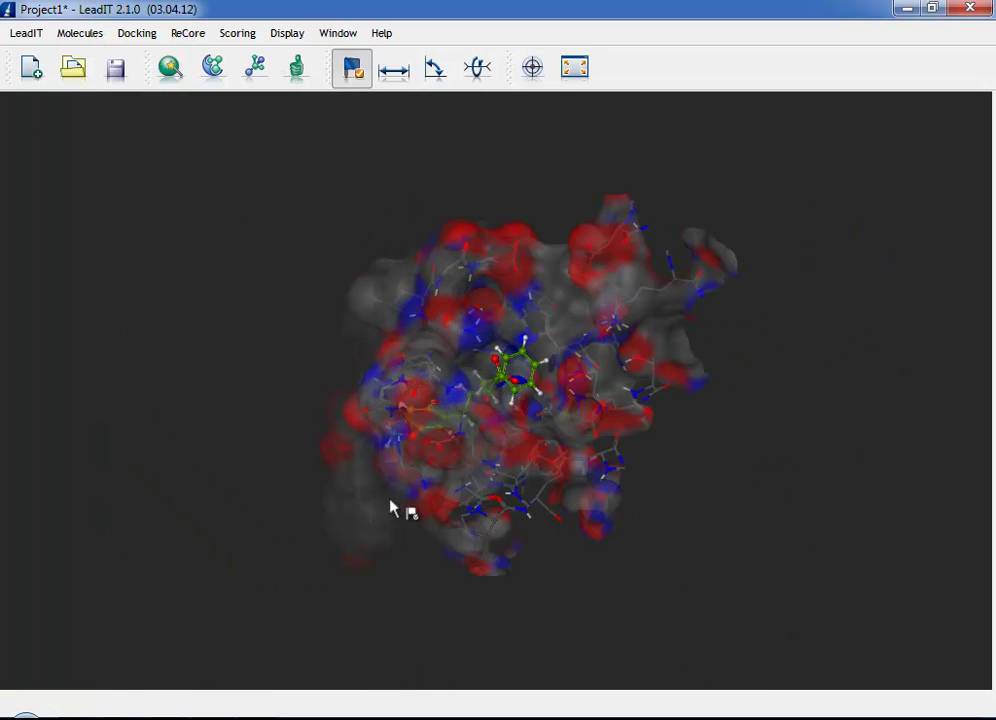
pyautogui.moveTo(393, 509); pyautogui.dragTo(418, 473)
pyautogui.scroll(3, 601, 472)
pyautogui.scroll(3, 601, 472)
pyautogui.moveTo(601, 472); pyautogui.dragTo(591, 438)
pyautogui.click(27, 33)
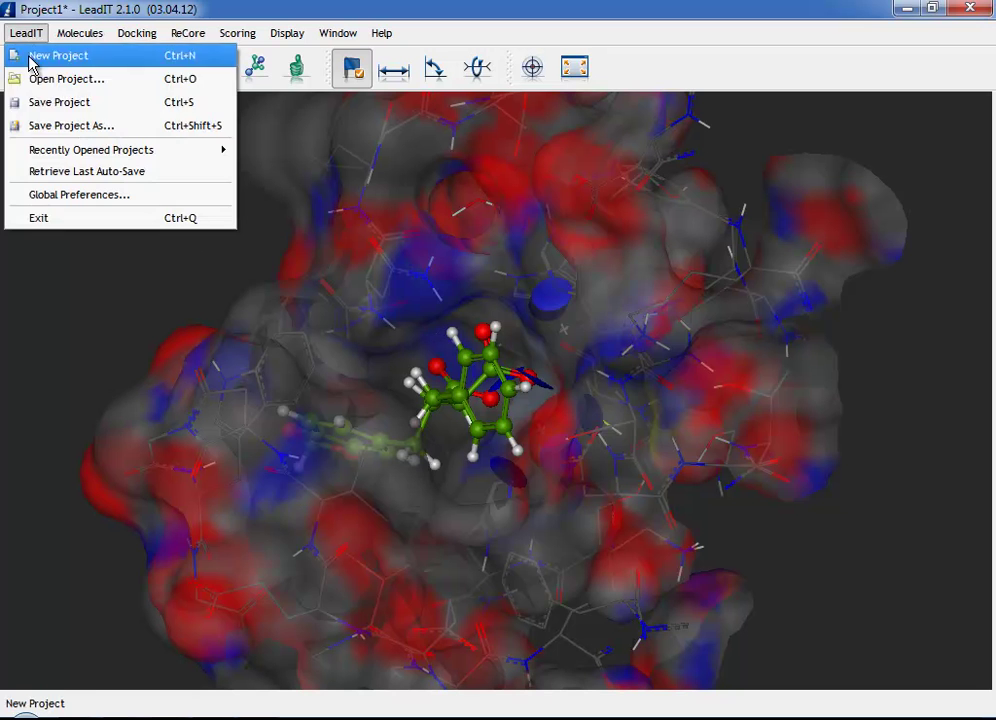
# Save the LeadIT project as 1jje_site_A in the Film Input folder
pyautogui.click(32, 117)
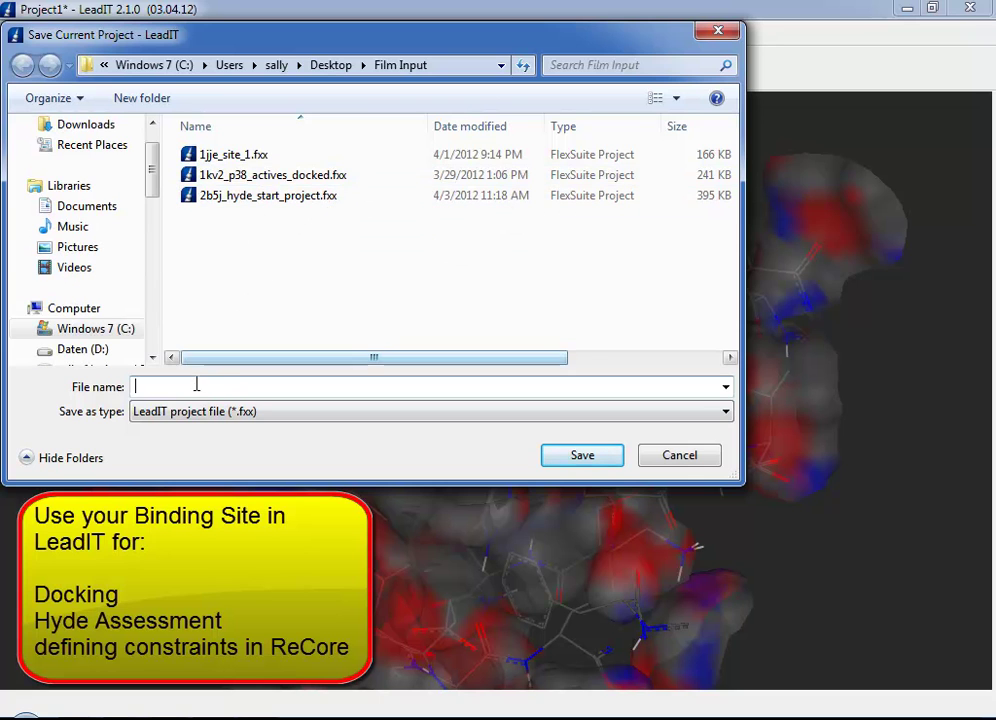
pyautogui.write('1jje')
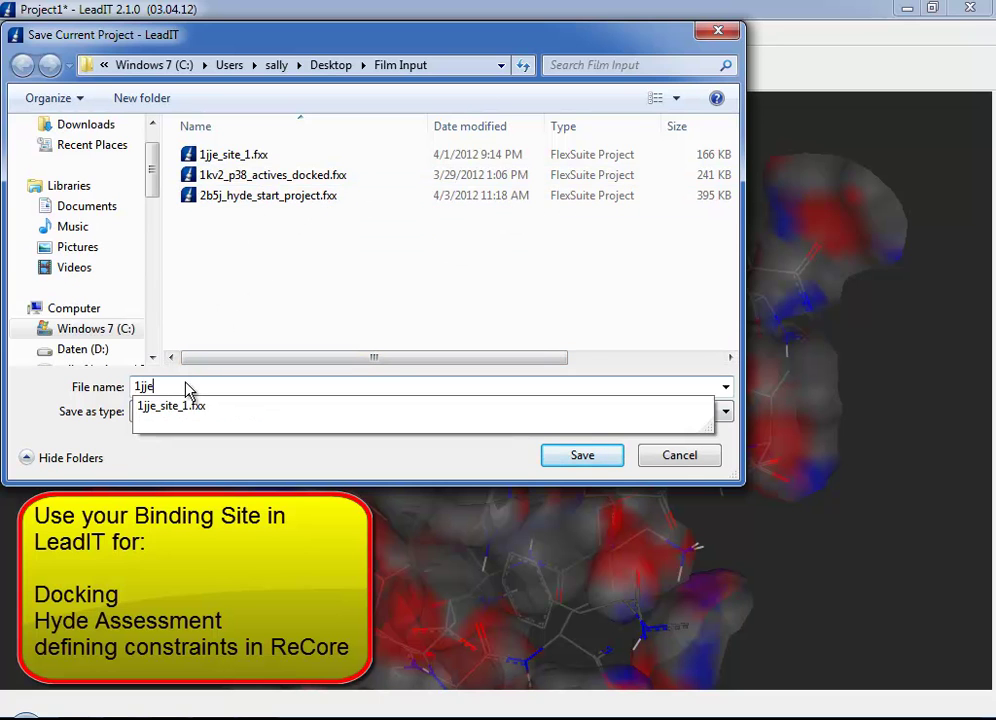
pyautogui.write('_site_A')
pyautogui.click(580, 458)
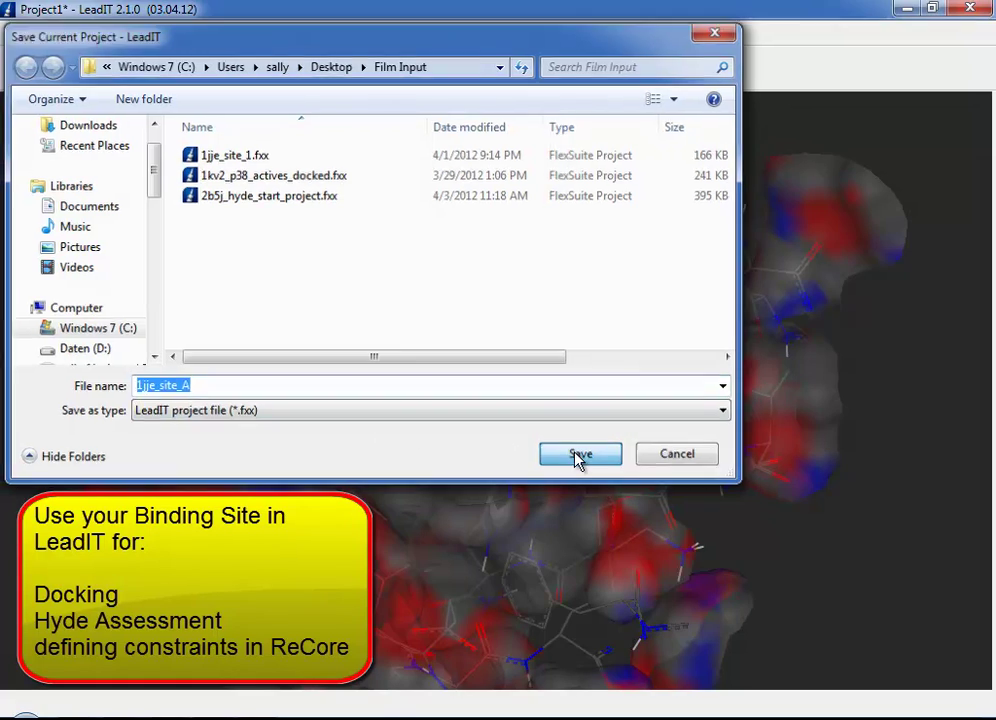
pyautogui.moveTo(577, 460); pyautogui.dragTo(472, 152)
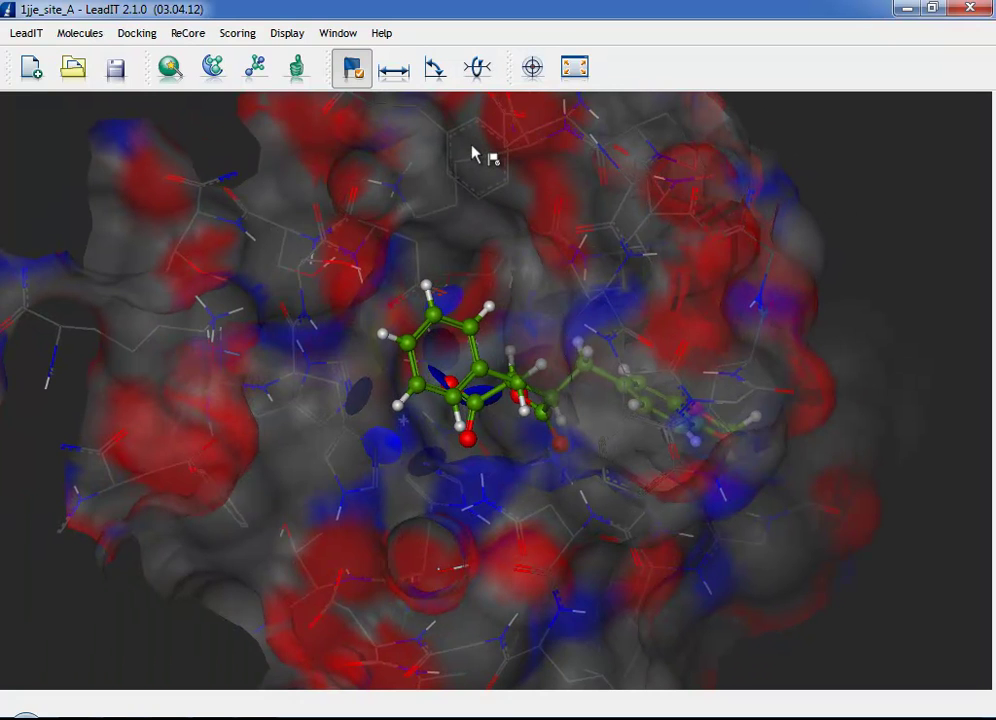